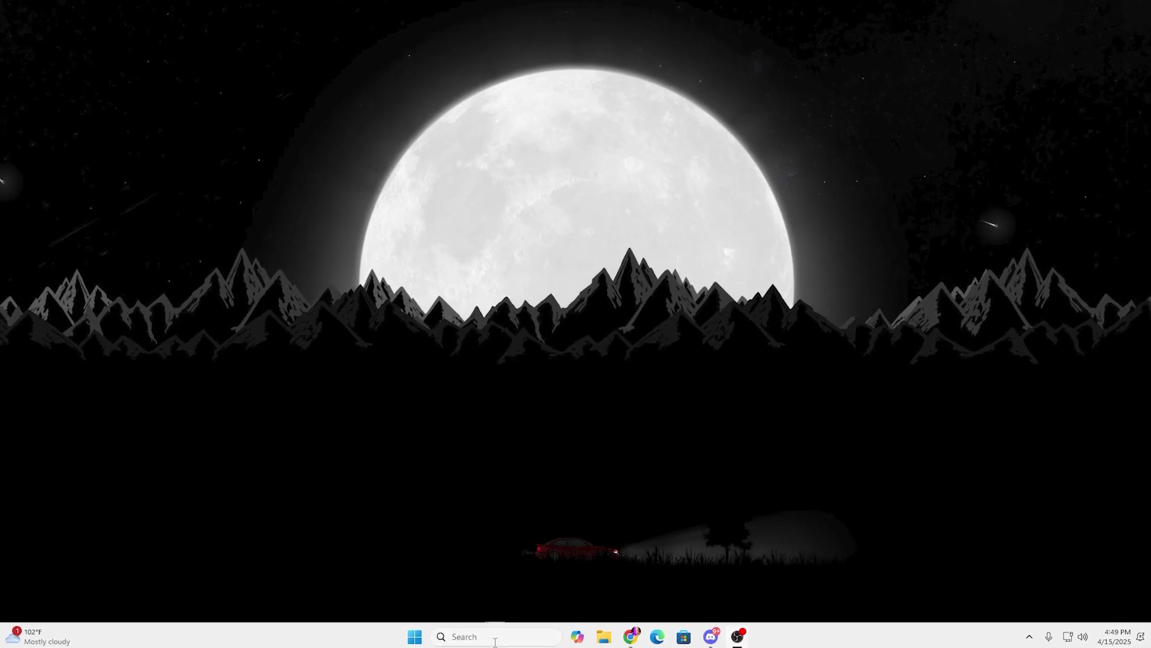
Step: Run DISM.exe /Online /Cleanup-image /Restorehealth in an administrator Command Prompt
left_click(496, 637)
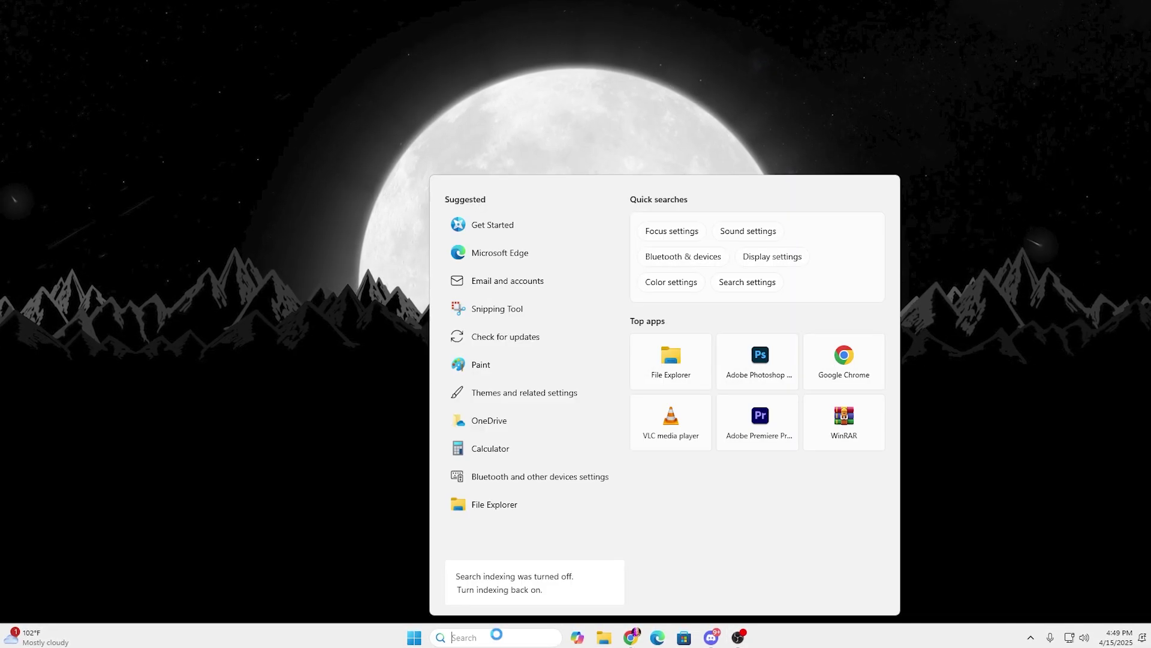
type("cmd")
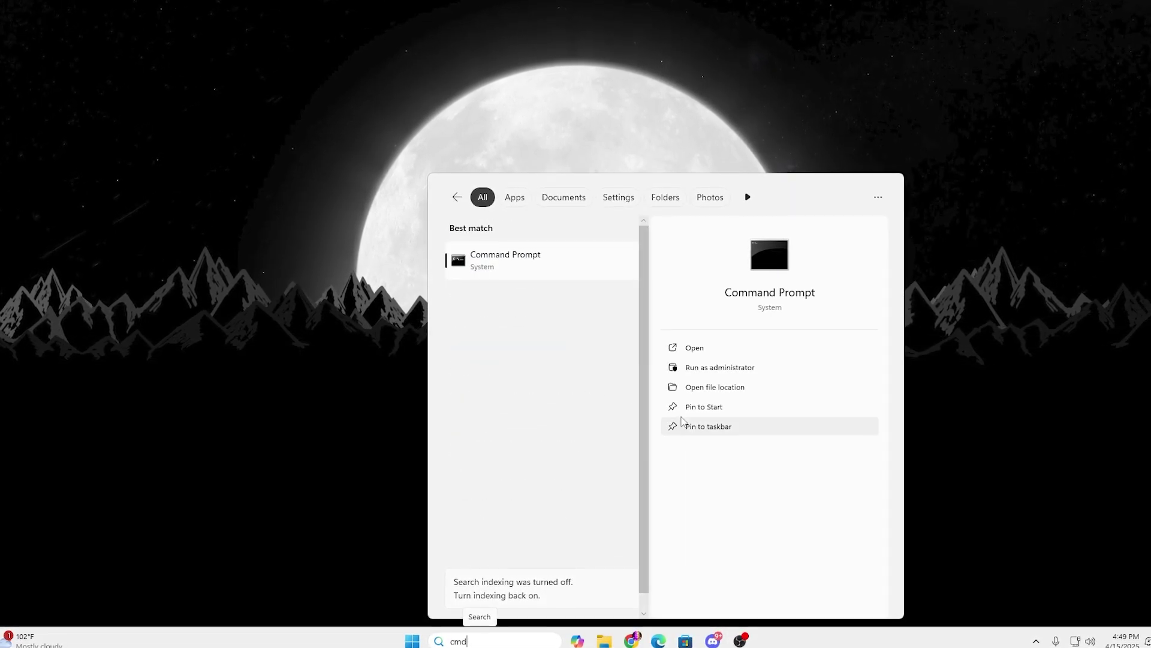
left_click(713, 375)
left_click(666, 412)
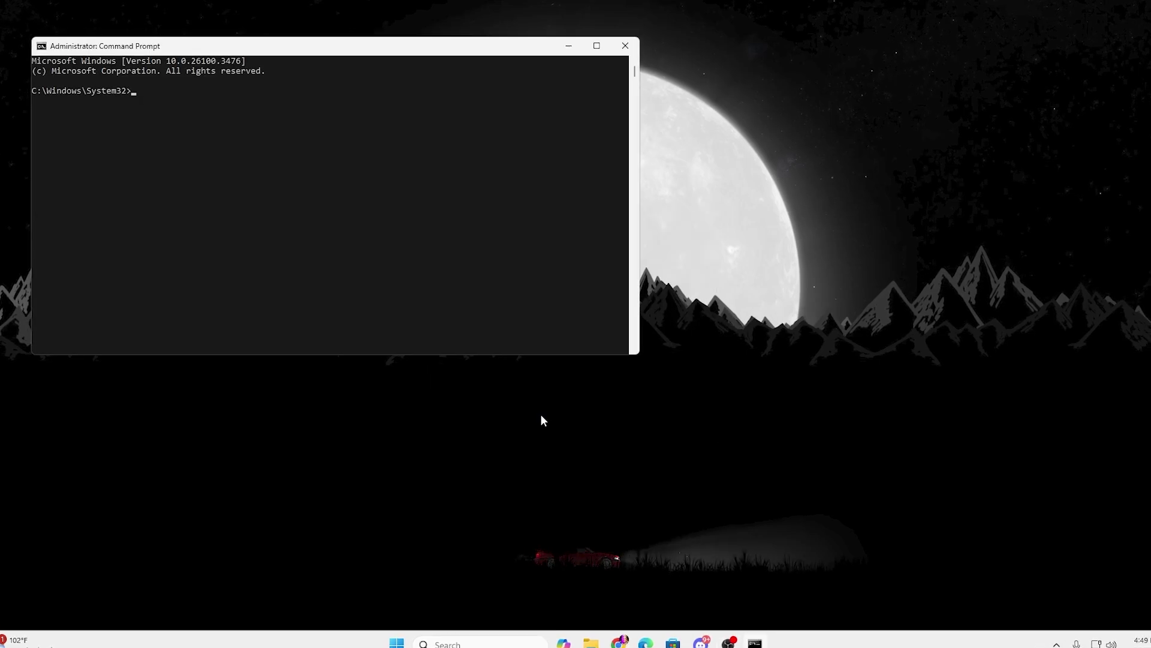
left_click_drag(309, 51, 559, 128)
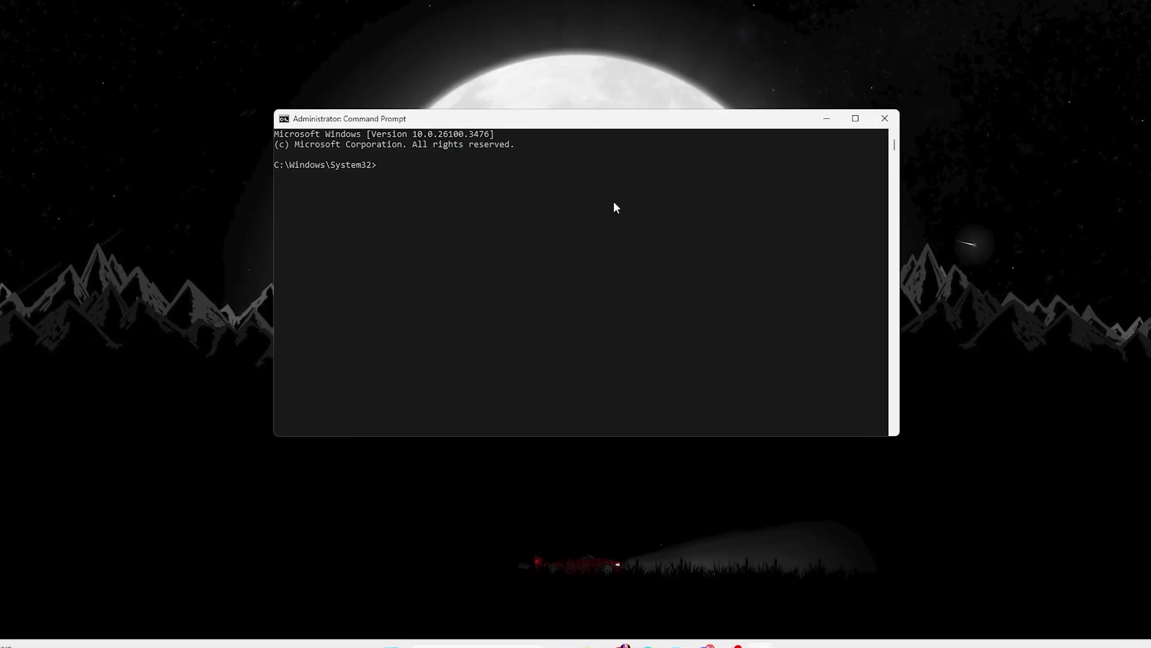
type("DISM.exe /Online /Cleanup-image /Restorehealth")
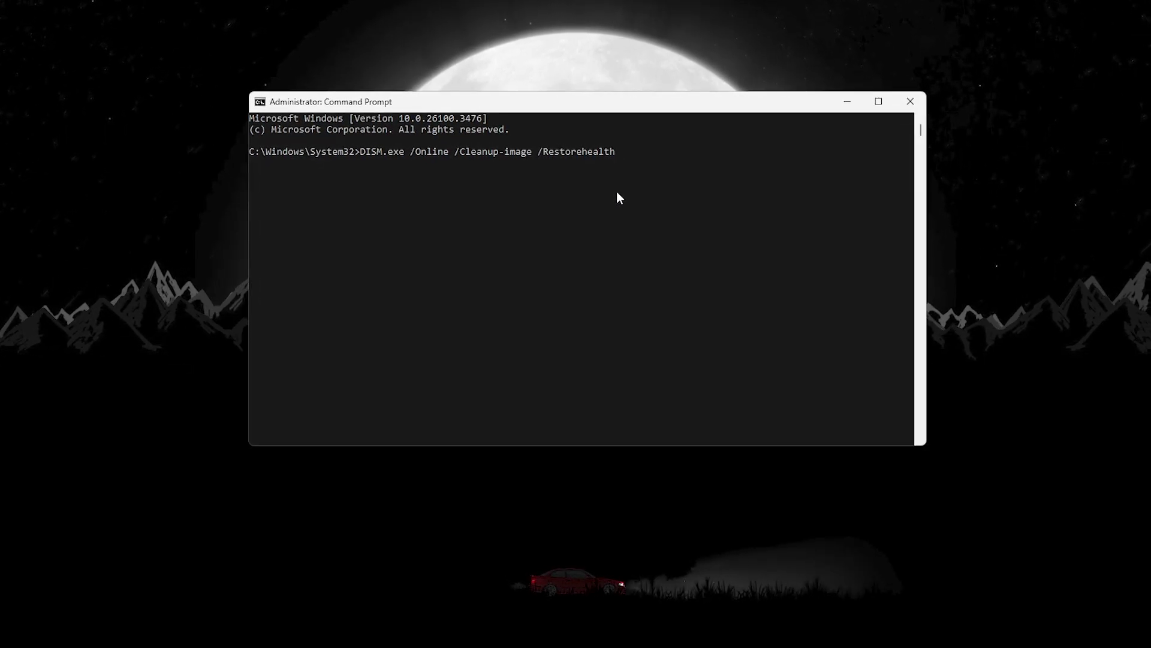
key("Return")
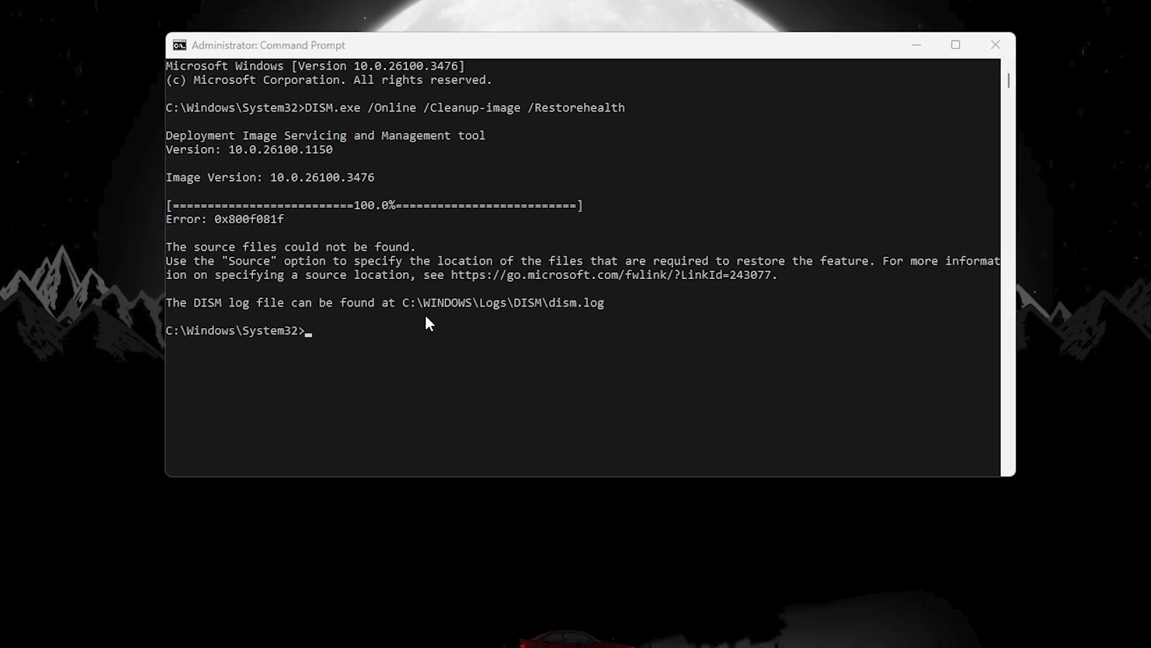
type("sf")
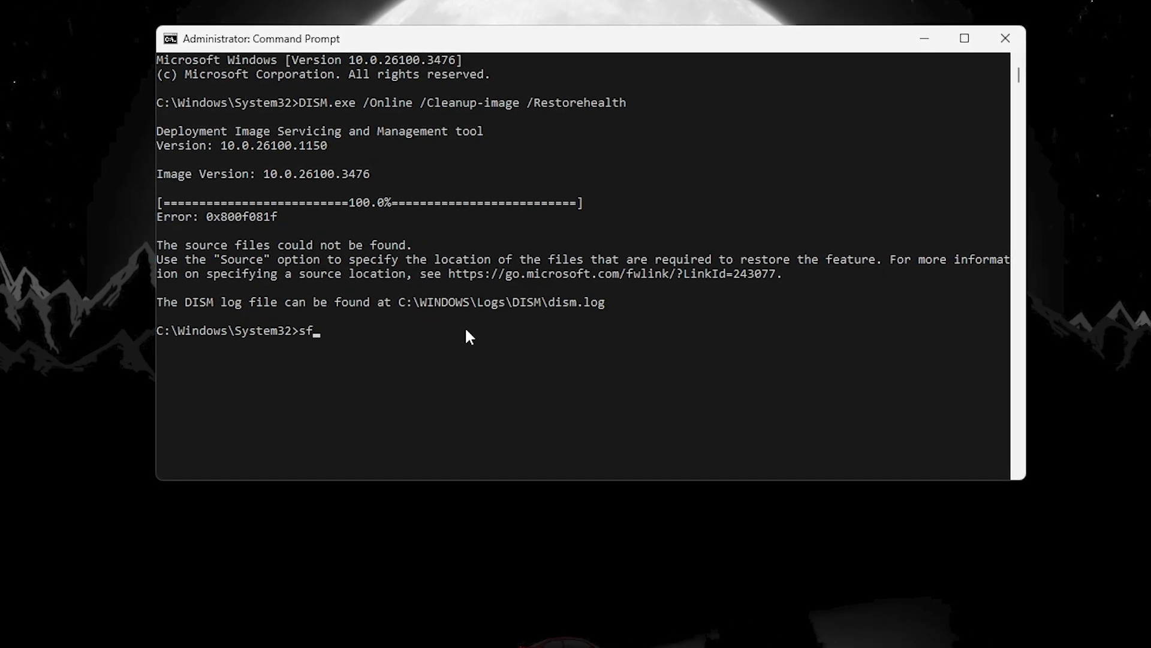
type("c /")
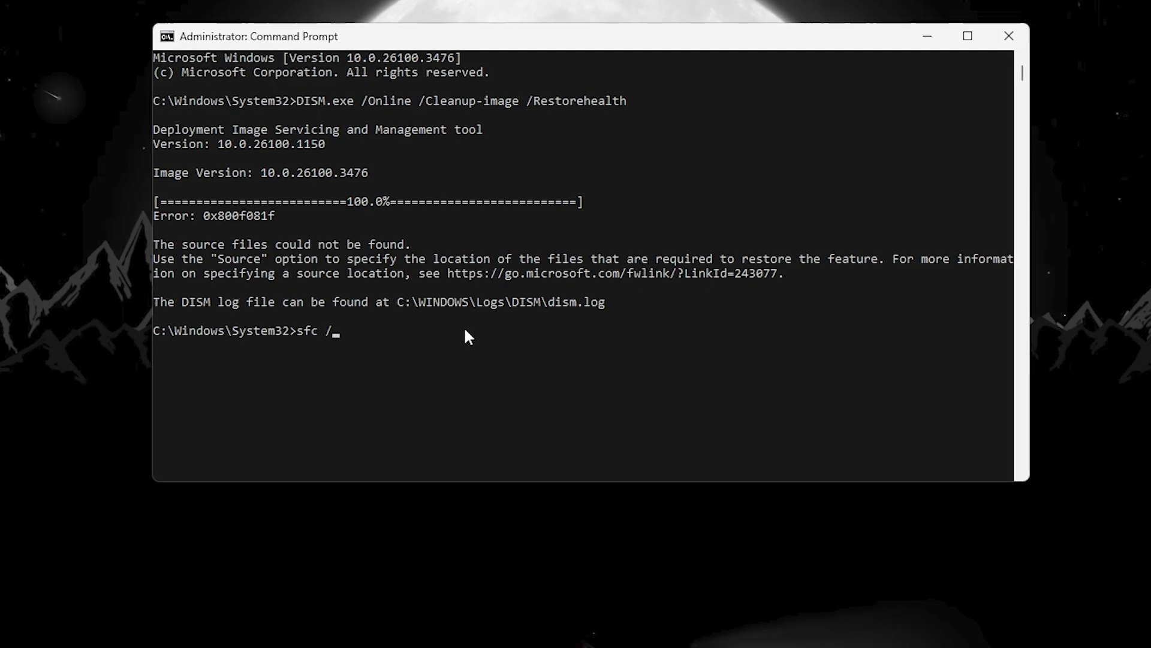
type("scannow")
Step: Run sfc /scannow to check system files for integrity violations
key("Return")
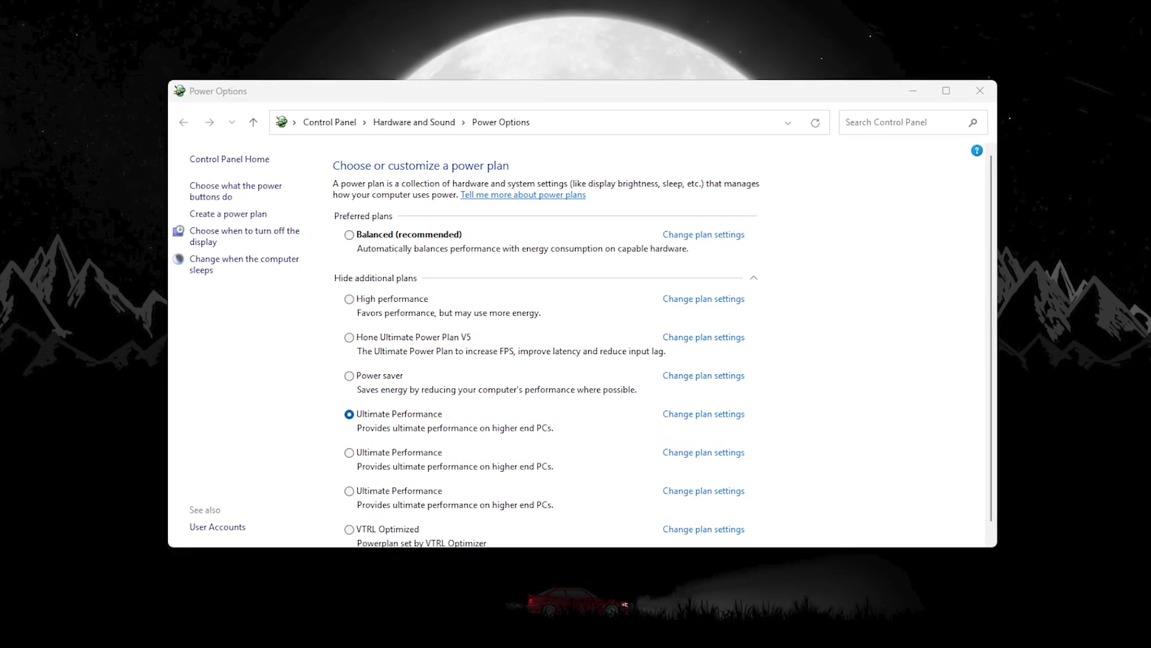
Step: Run powercfg -duplicatescheme e9a42b02-d5df-448d-aa00-03f14749eb61 as administrator, then close the console
key("super")
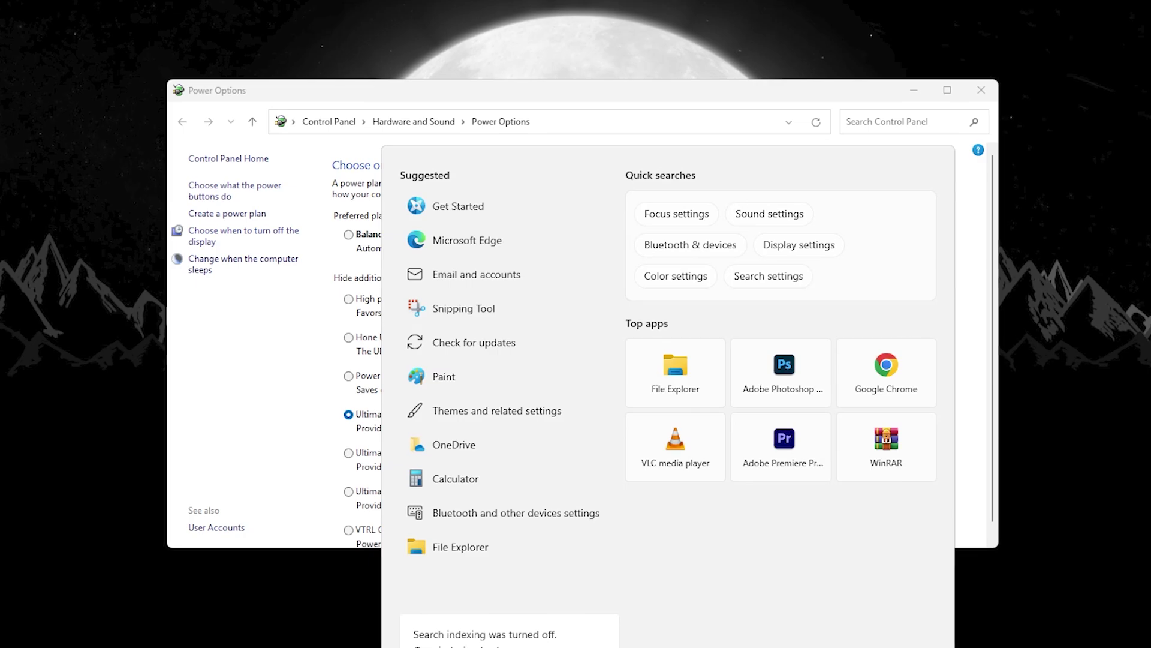
type("cmd")
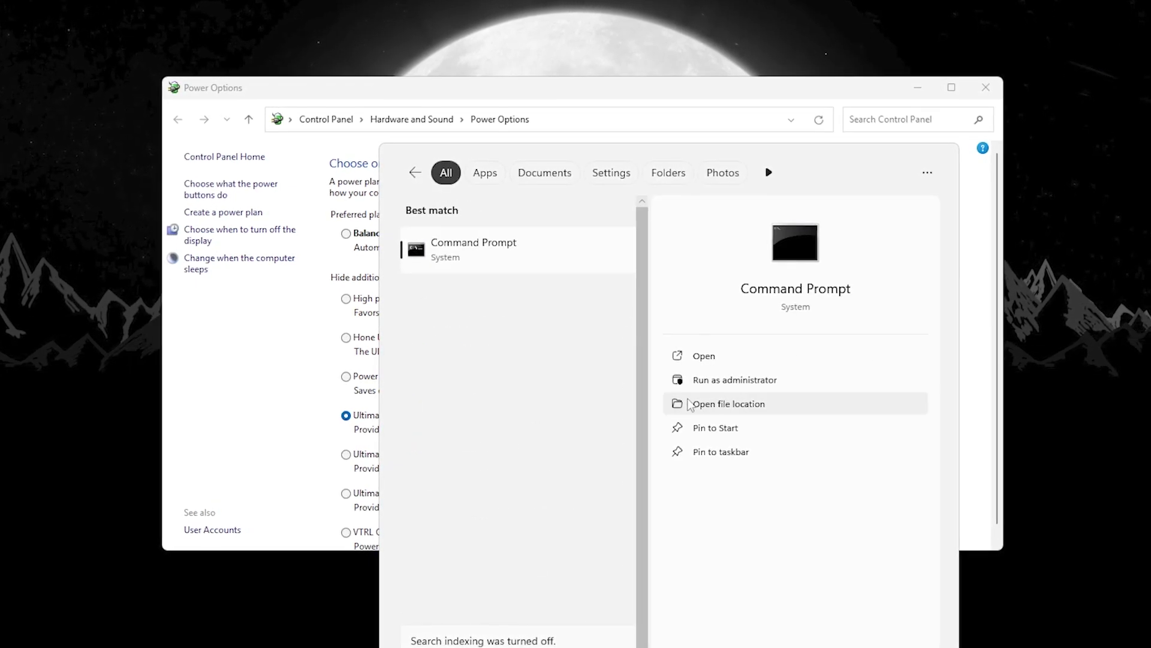
left_click(706, 380)
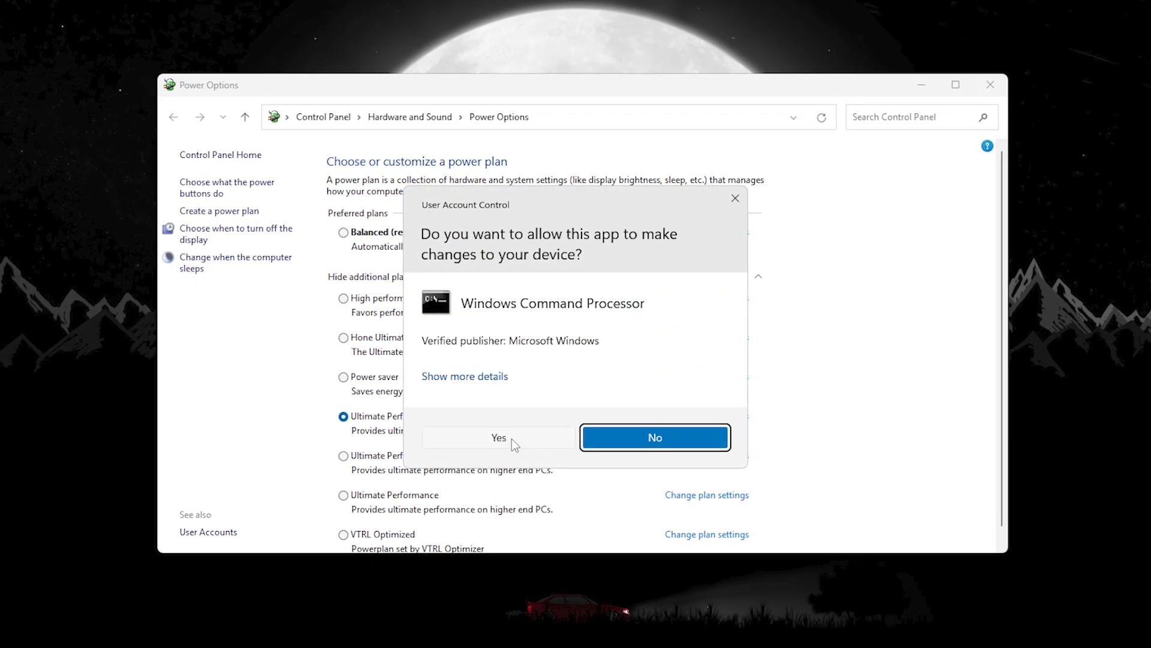
left_click(512, 439)
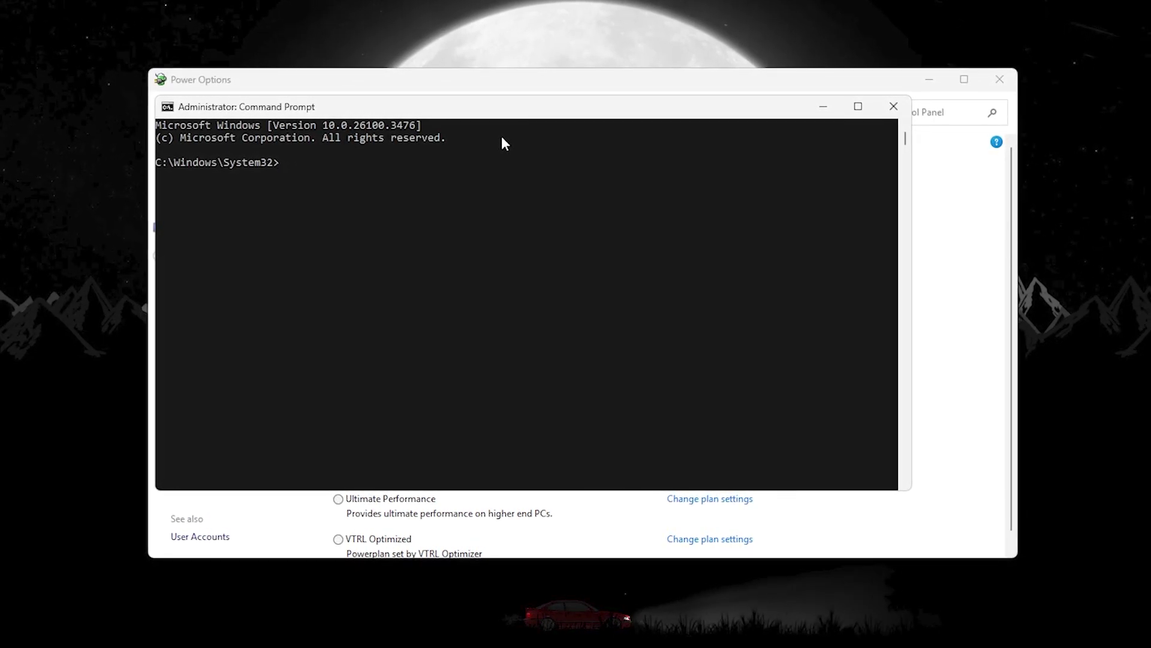
type("powercfg -duplicatescheme e9a42b02-d5df-448d-aa00-03f14749eb61")
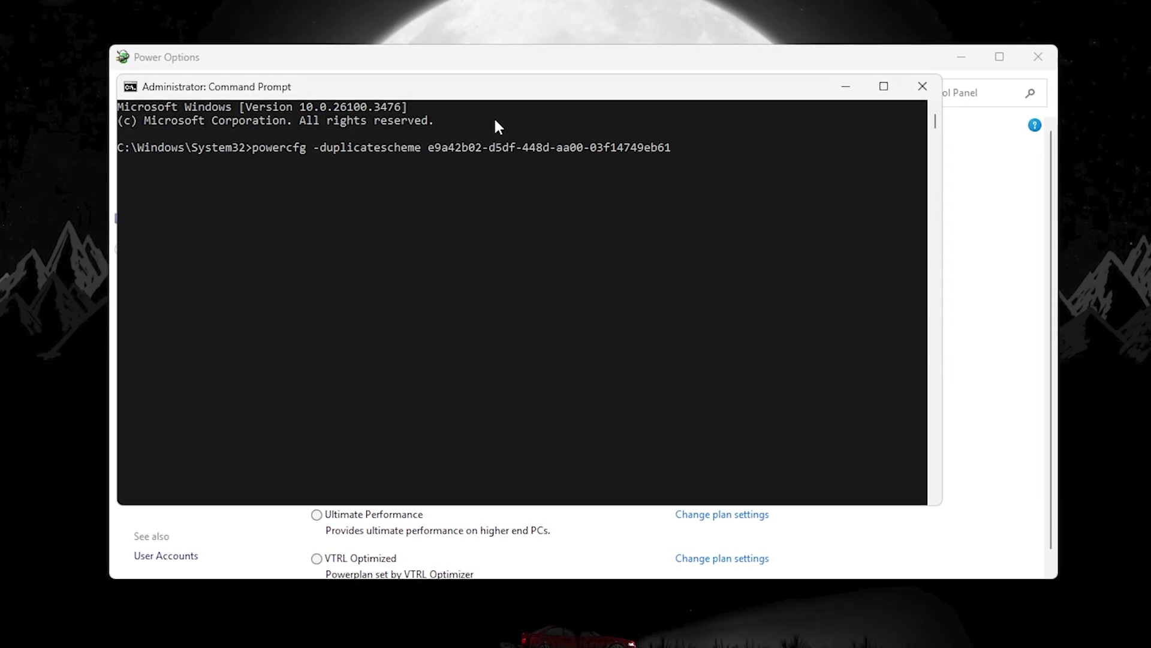
left_click(922, 78)
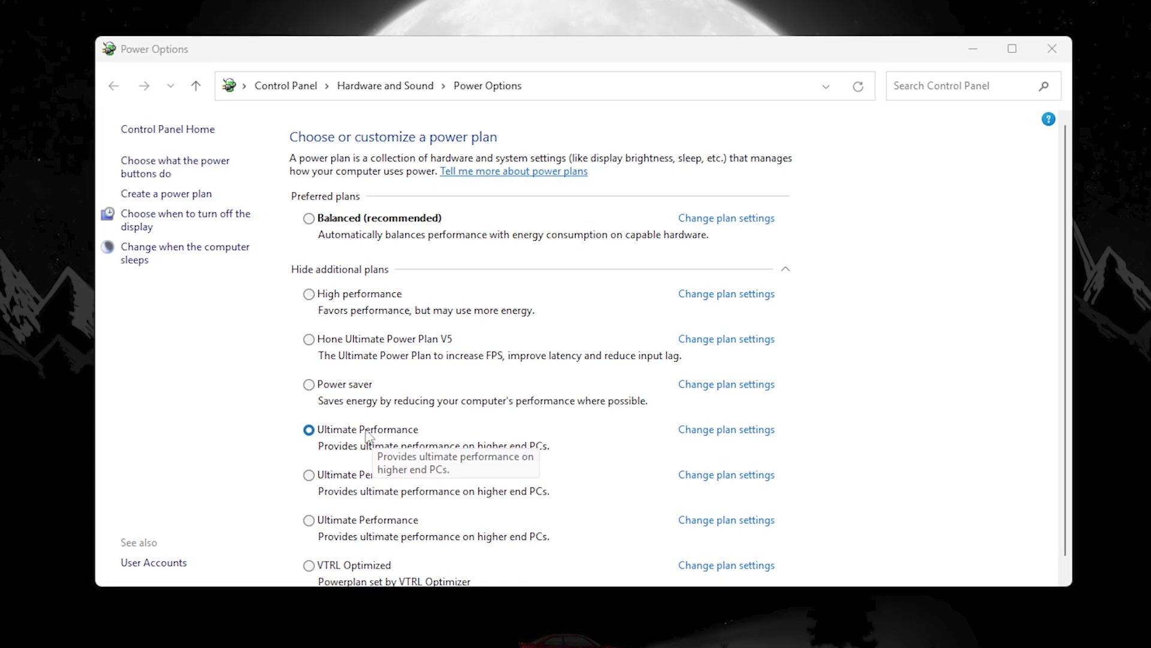
Step: Set the Ultimate Performance plan's Turn off the display option to Never
left_click(726, 432)
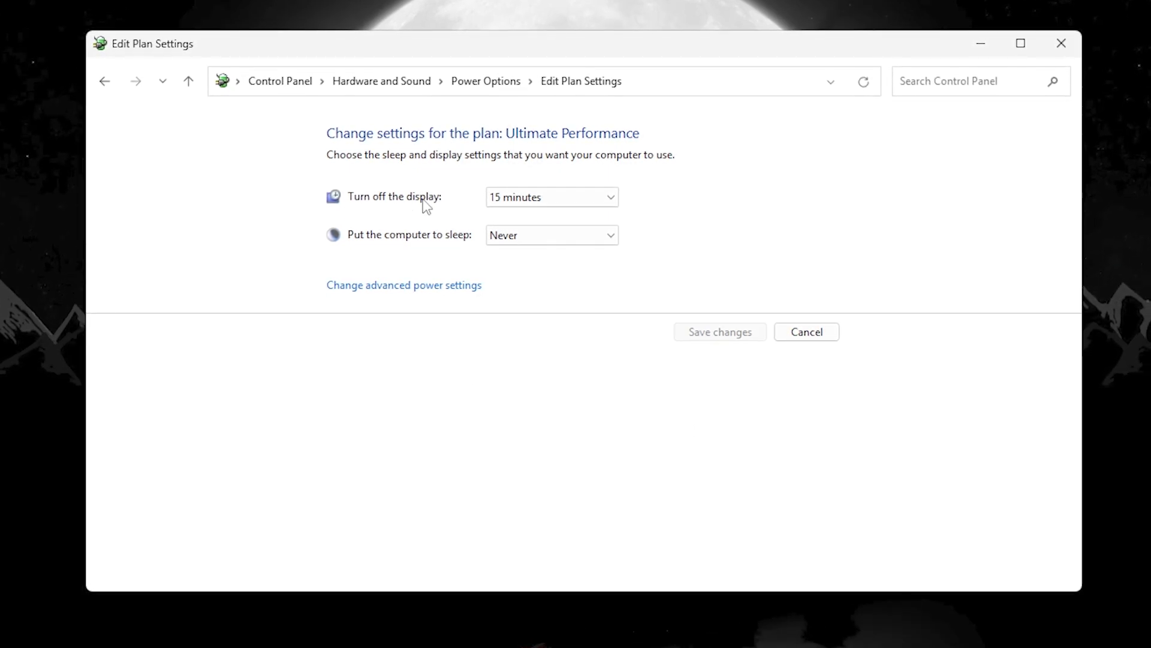
left_click(549, 197)
left_click(521, 414)
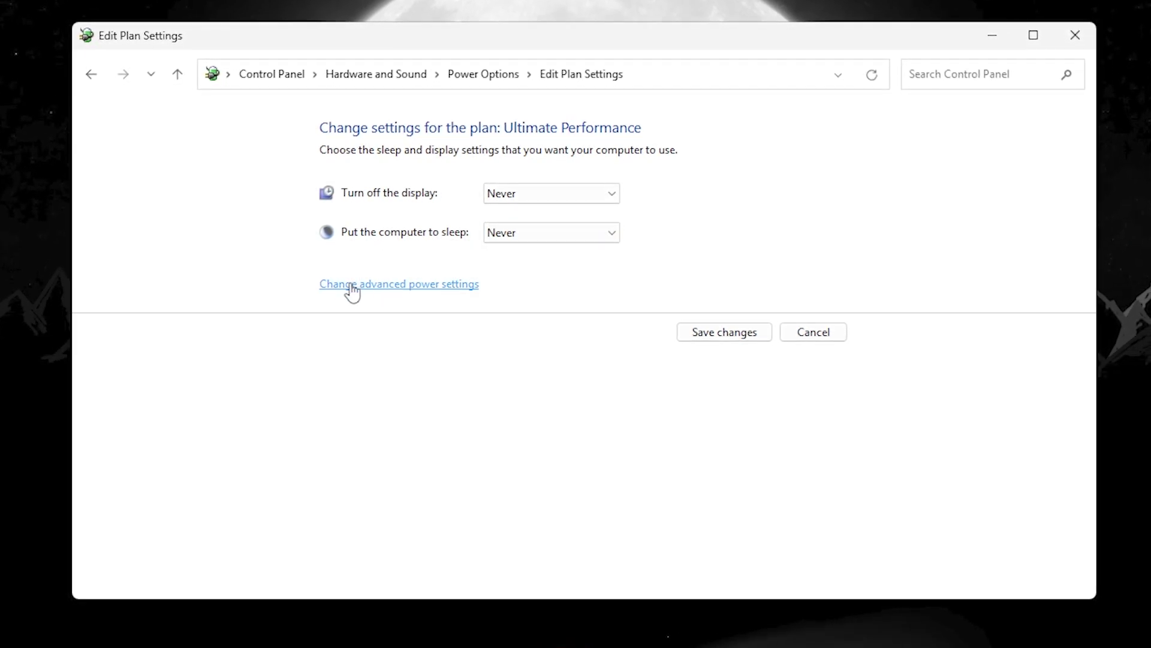
Step: Confirm minimum and maximum processor state are 100% in advanced power settings, then apply
left_click(436, 296)
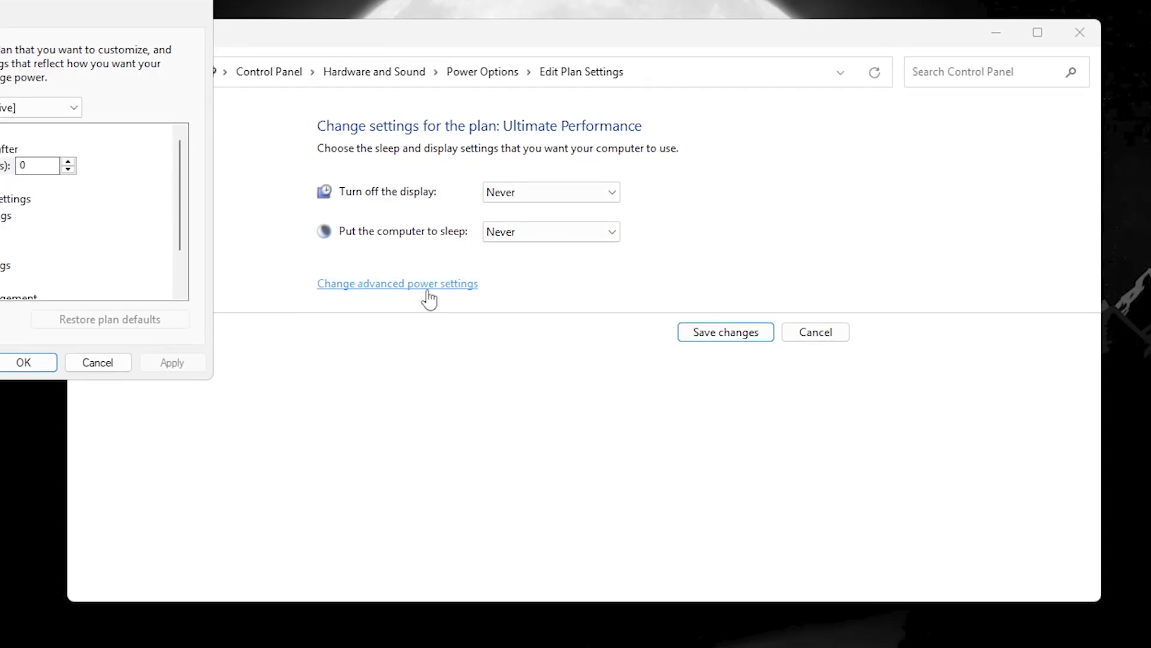
left_click_drag(108, 10, 442, 127)
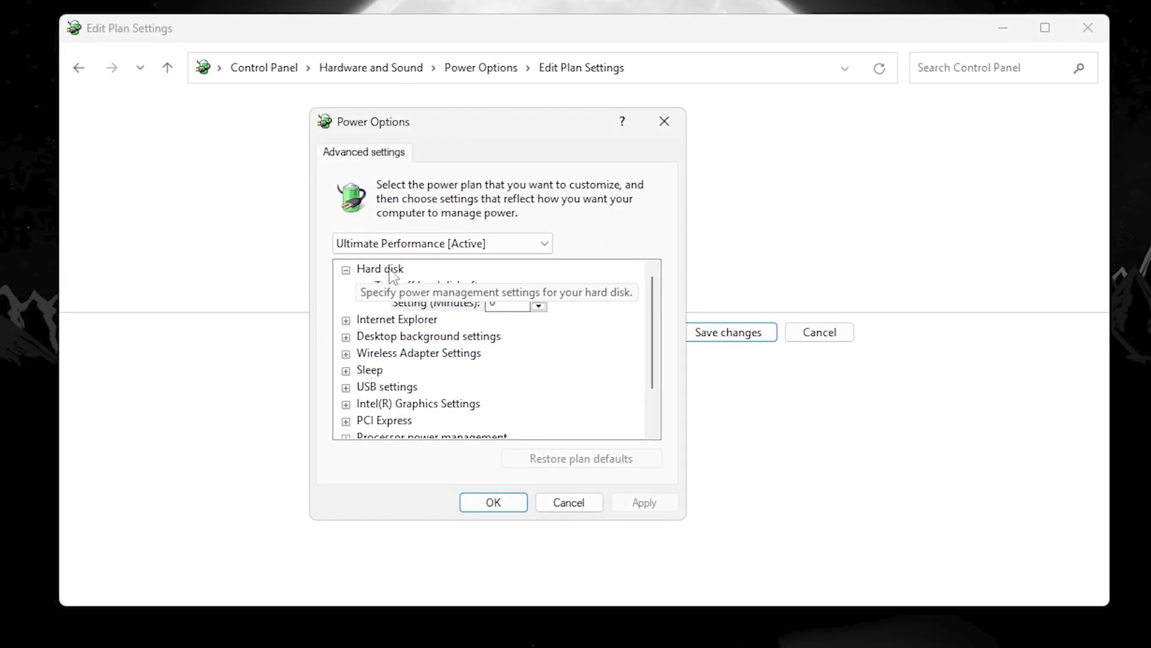
left_click(522, 305)
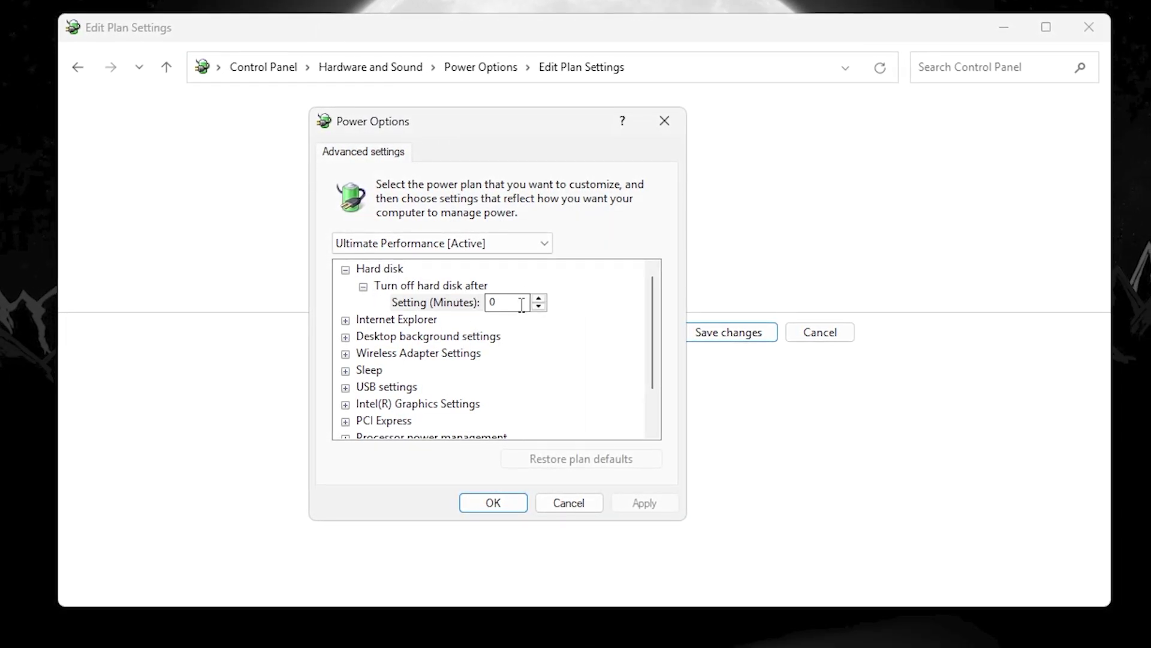
scroll(422, 332, "down", 1)
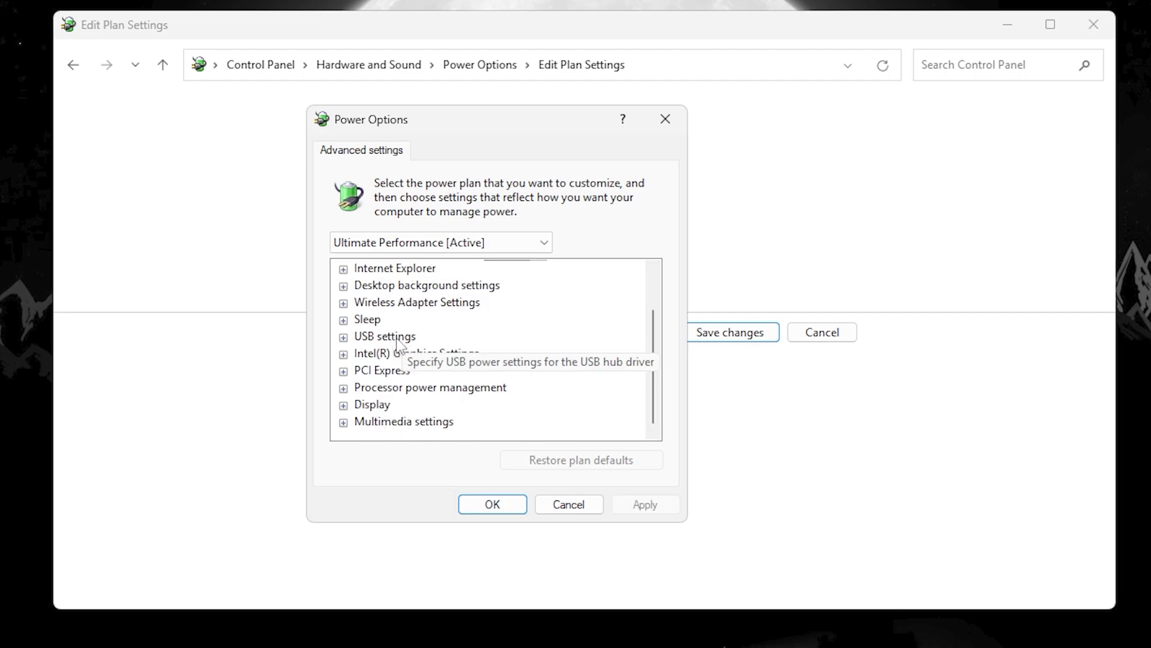
left_click(342, 388)
scroll(348, 399, "down", 1)
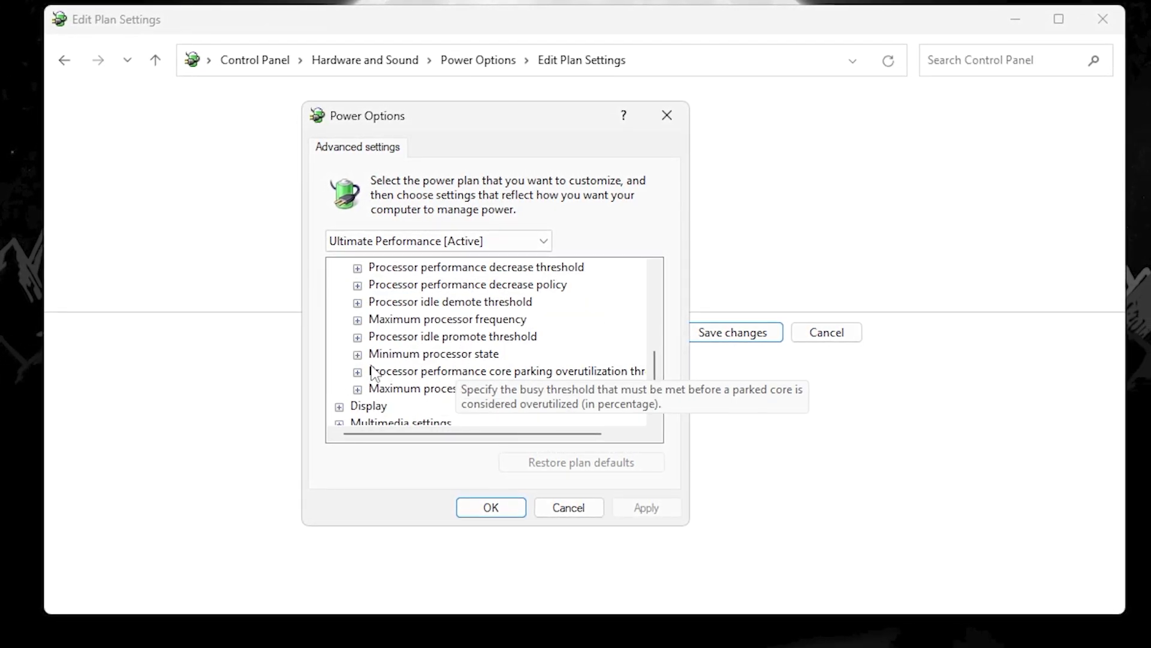
left_click(356, 354)
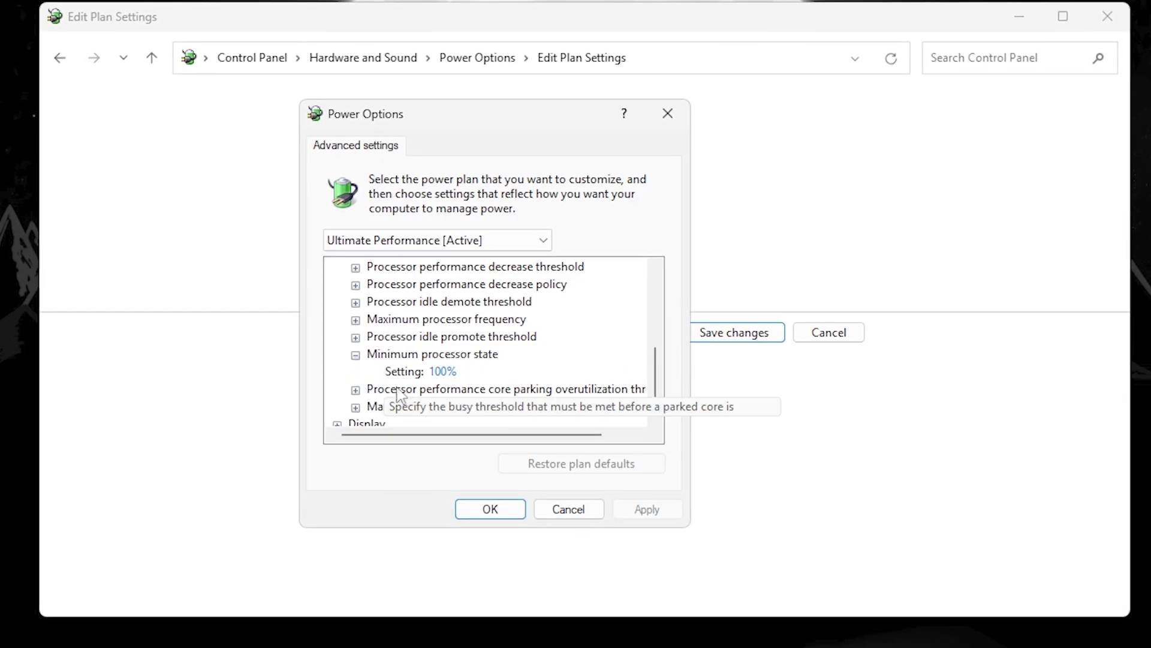
scroll(360, 396, "down", 1)
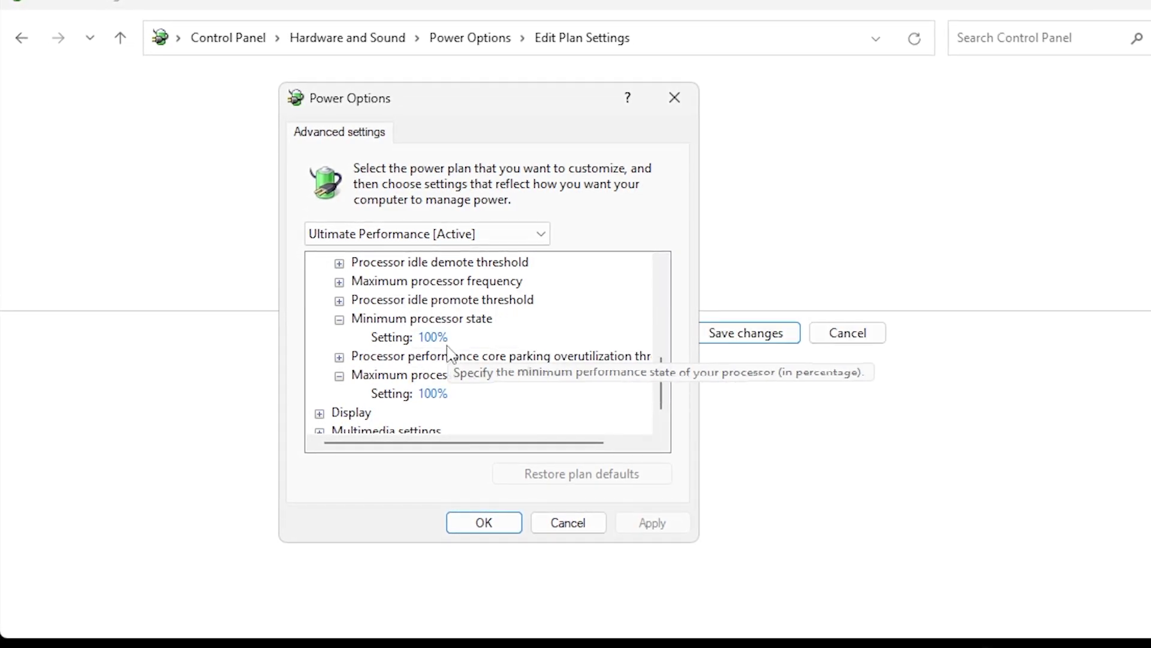
left_click(509, 534)
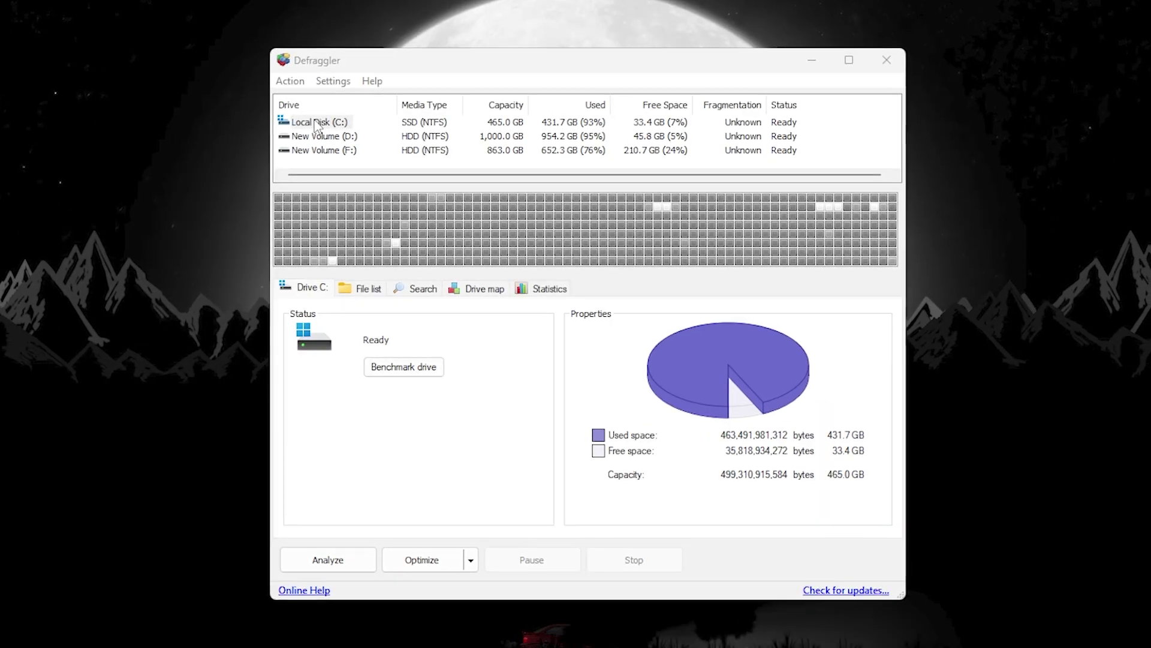
Step: Select Local Disk (C:) and list Optimize, Quick Optimize, Defrag and Quick Defrag
left_click(319, 125)
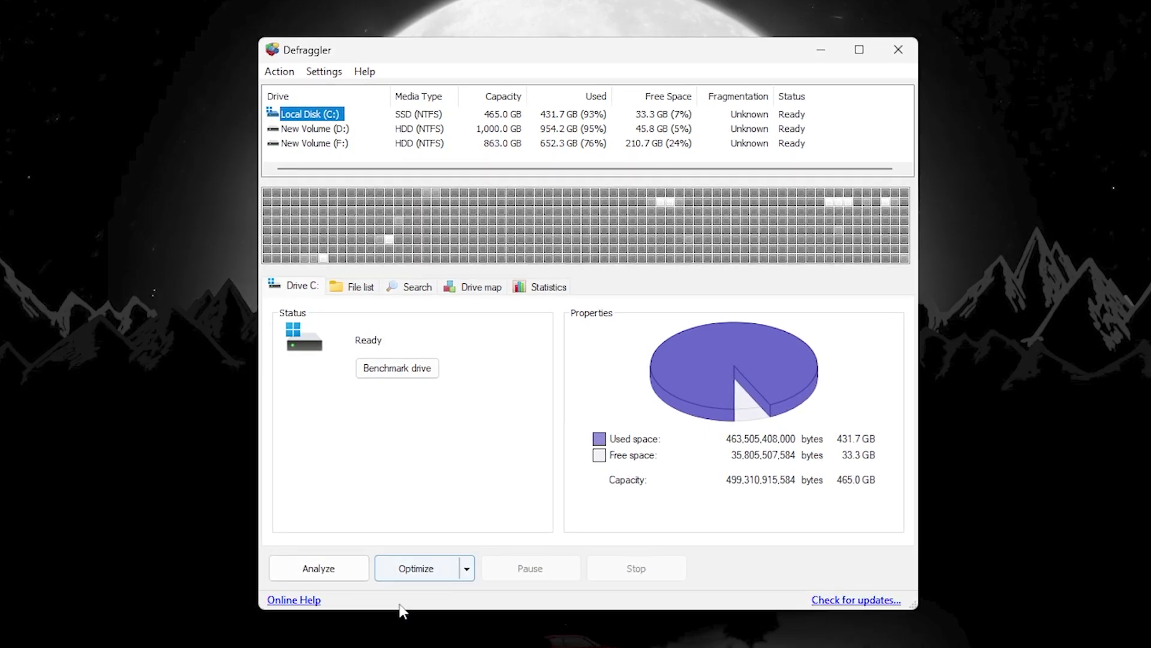
left_click(467, 569)
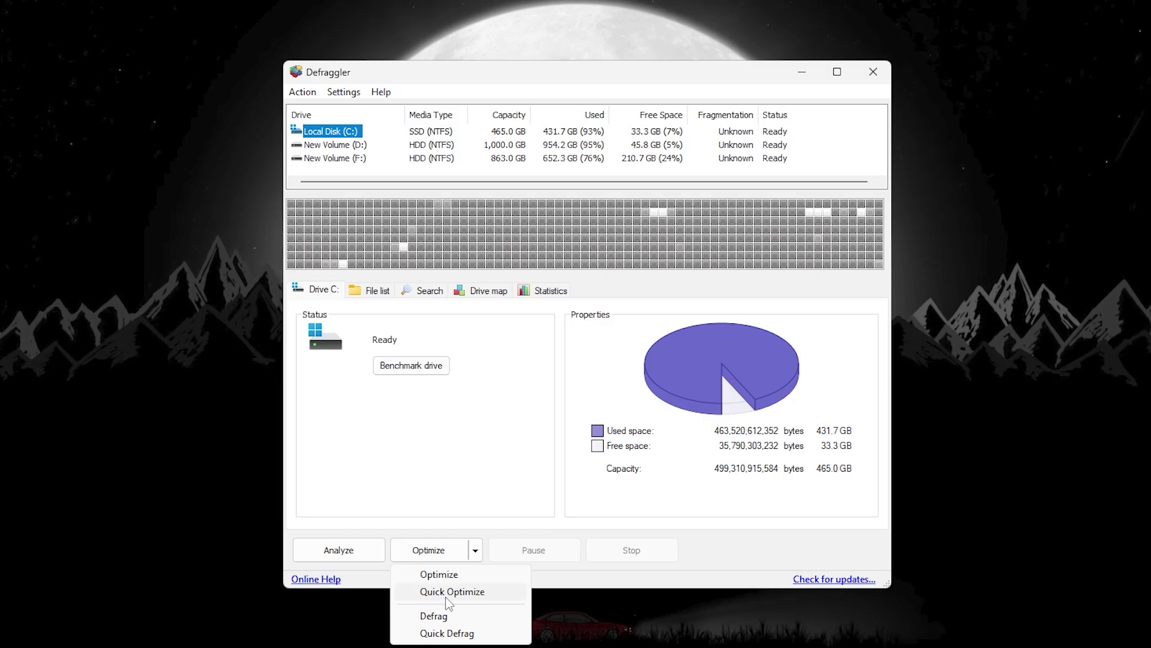
Step: Run a full Optimize on drive C, accepting the zero-fill warning and recycle bin prompt
left_click(450, 576)
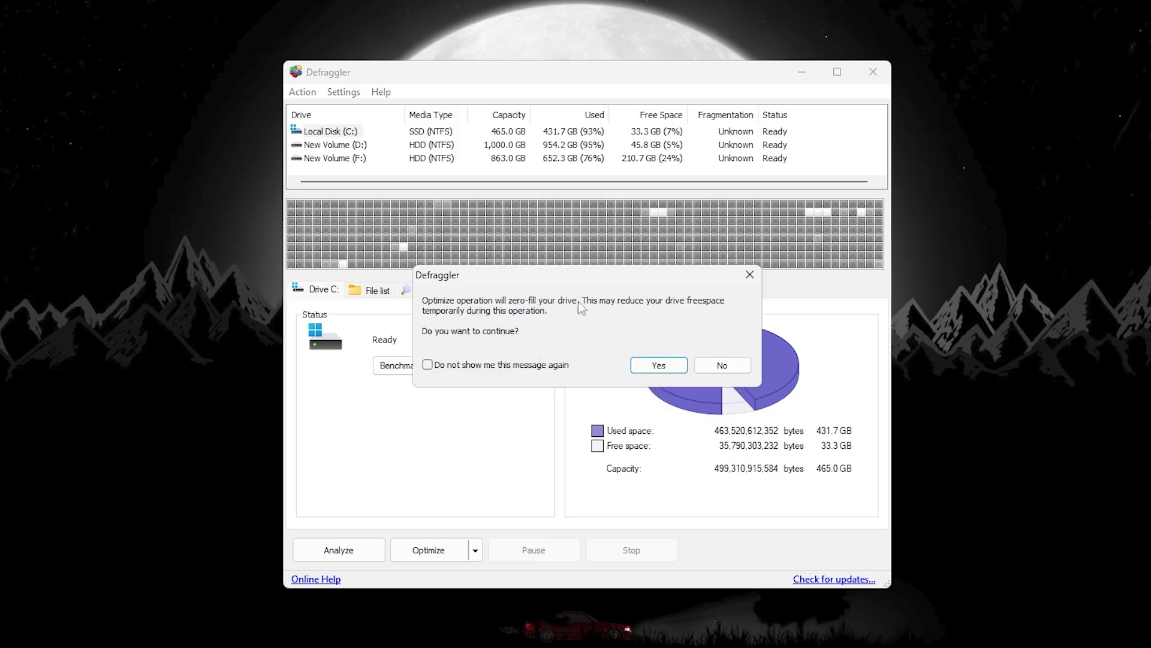
left_click(658, 364)
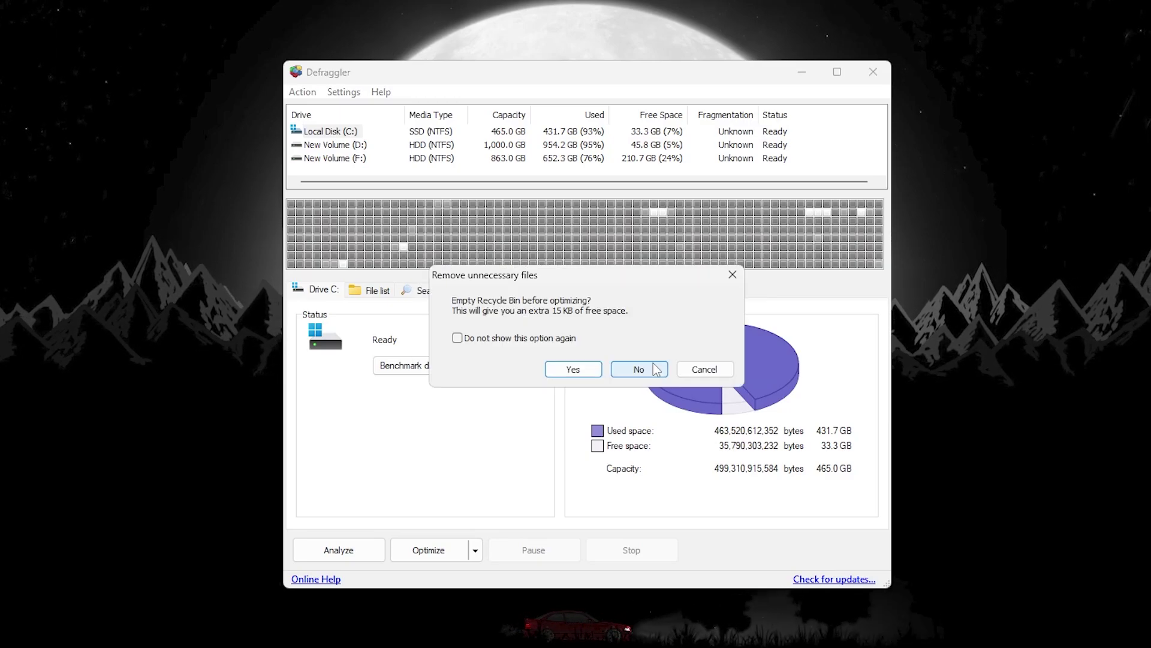
left_click(571, 370)
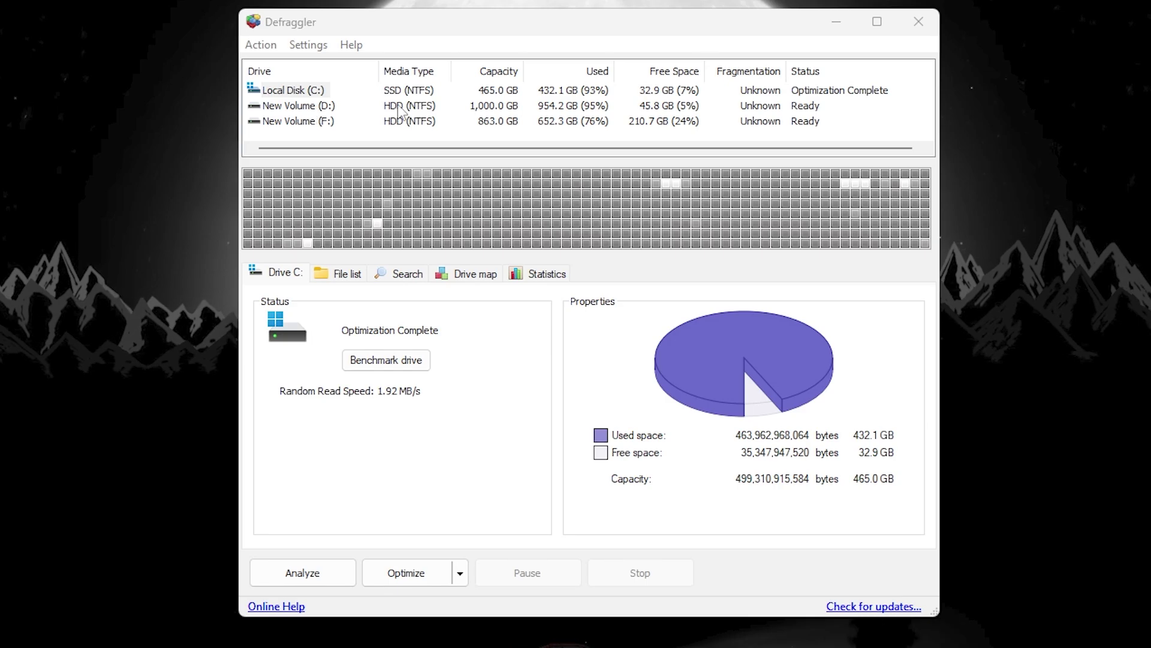
Step: Try Defrag on New Volume (D:), answer No to the low free space warning, and exit
left_click(307, 107)
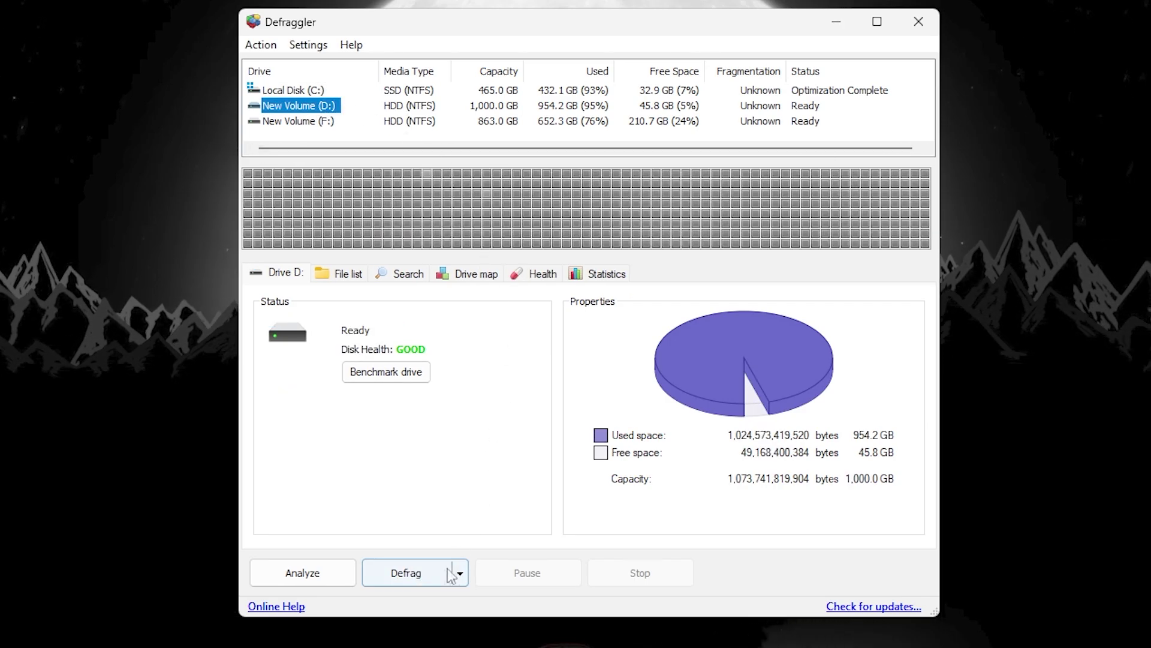
left_click(395, 574)
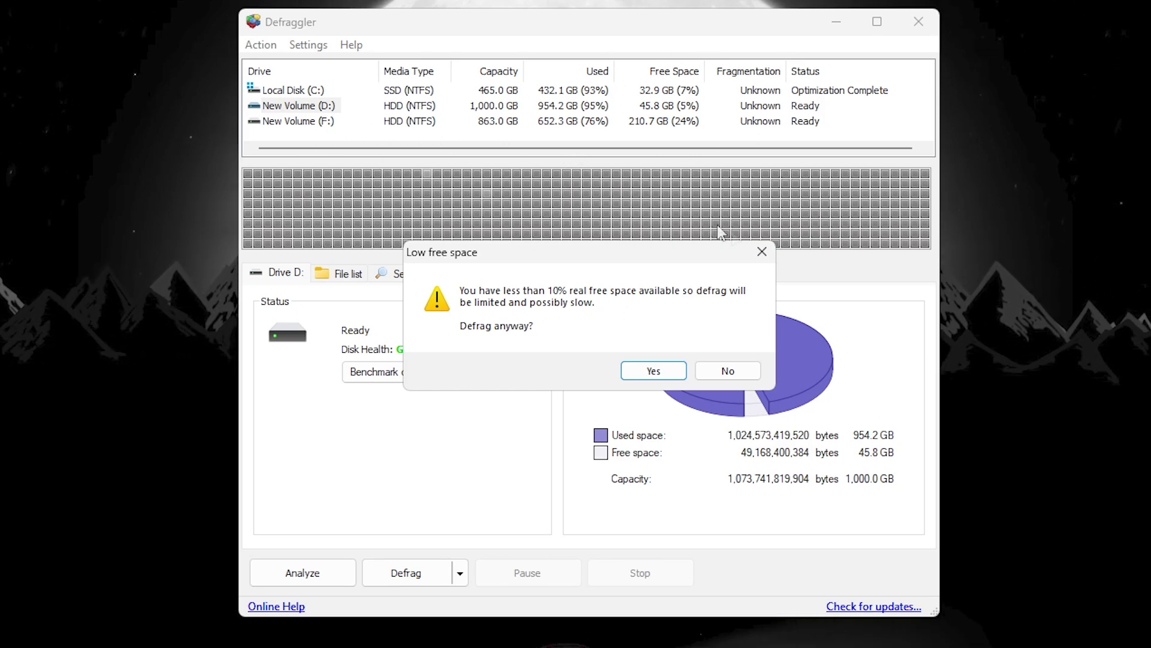
left_click(725, 375)
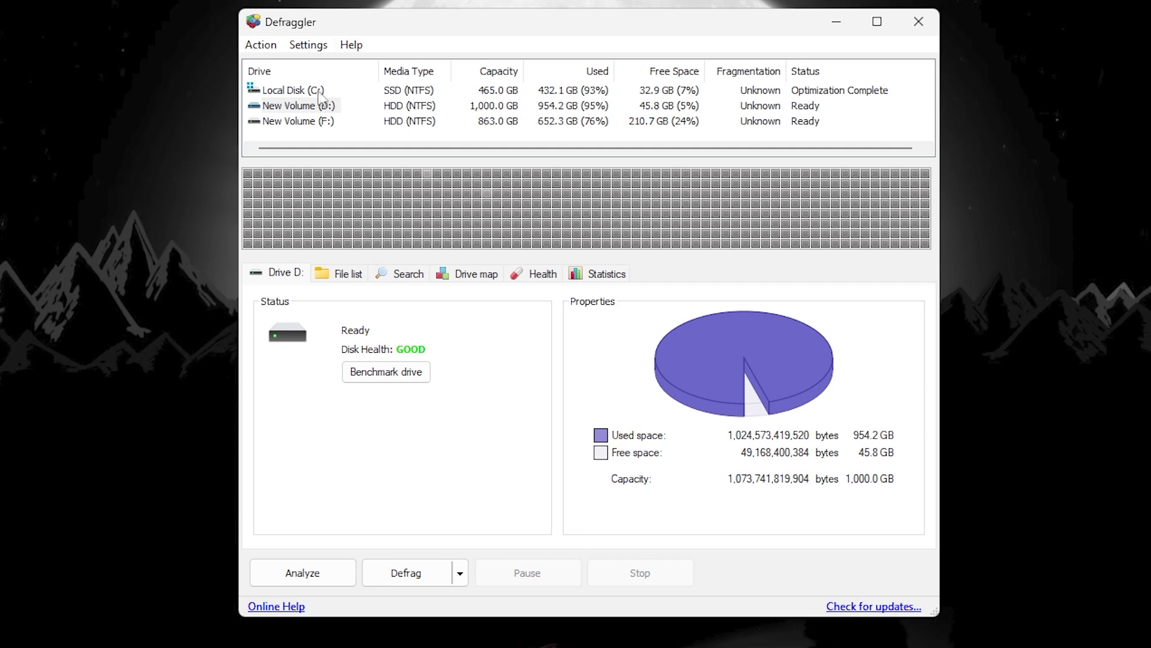
left_click(921, 36)
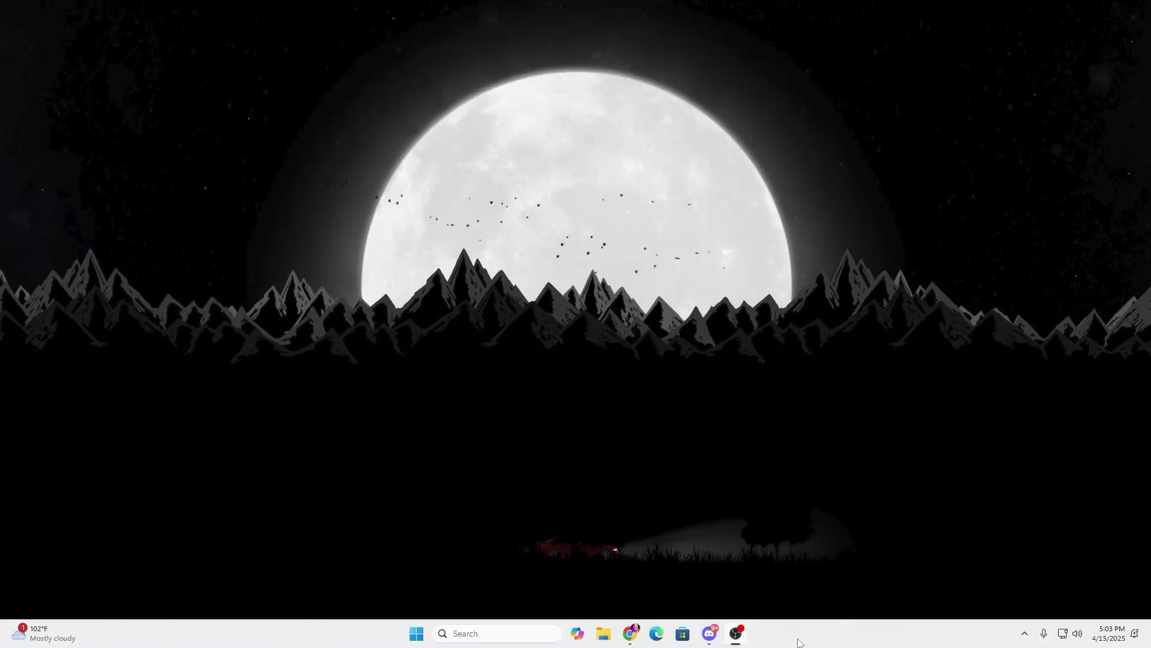
Step: Open Task Manager's Startup apps page and sort it by Startup impact, reversed
right_click(806, 634)
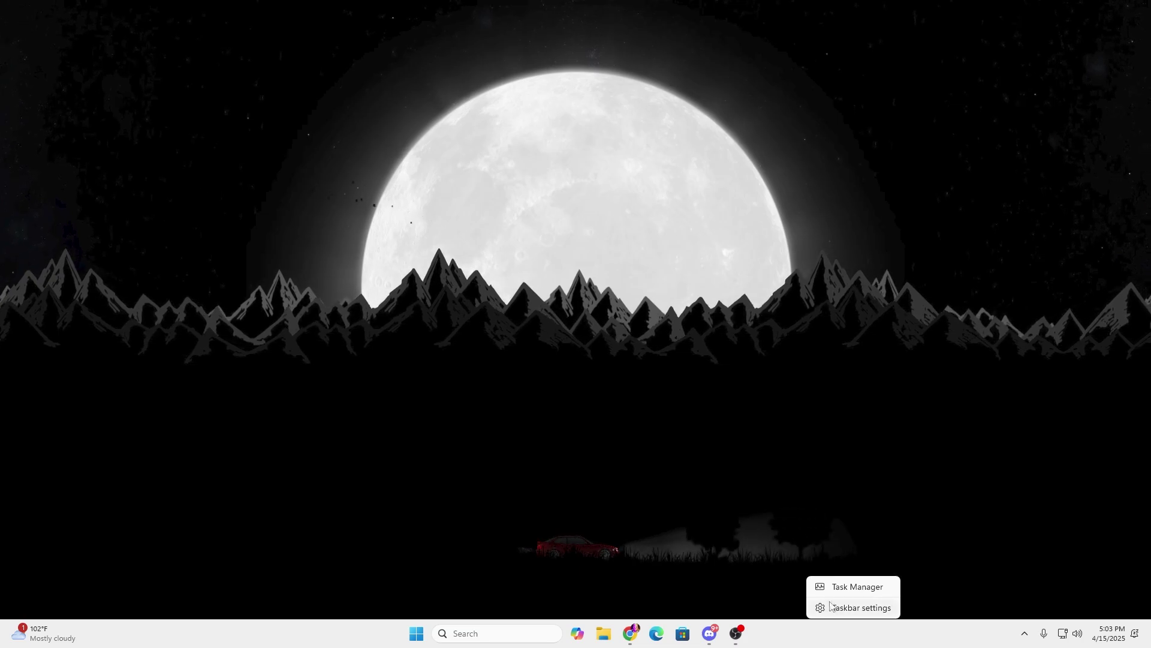
left_click(842, 587)
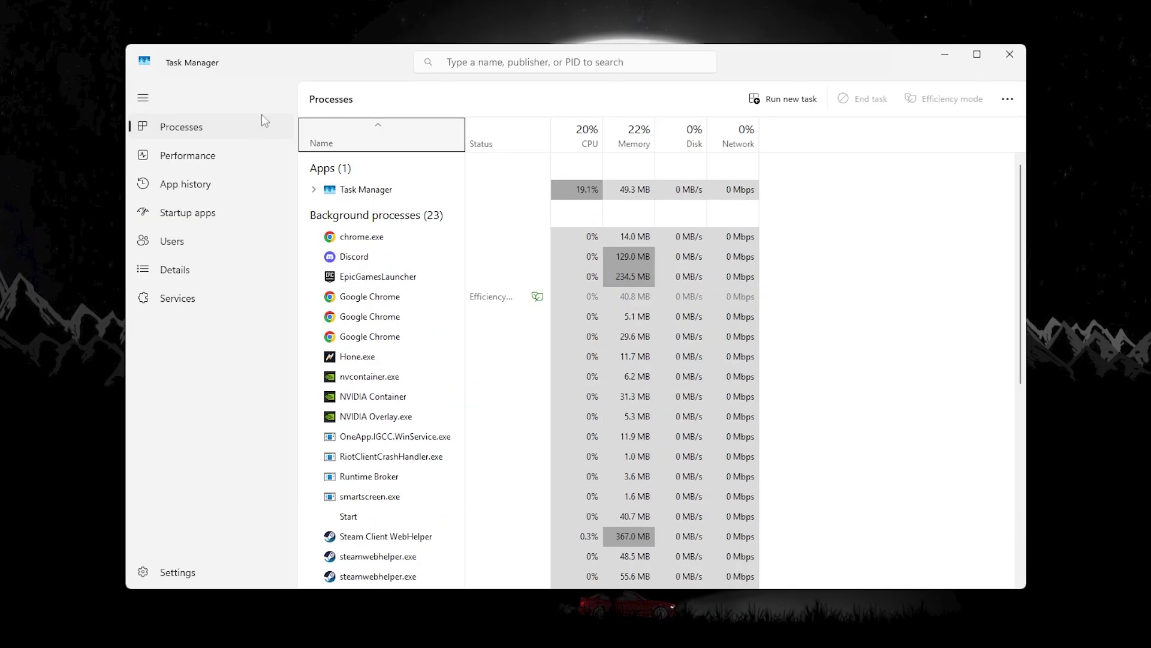
left_click(194, 214)
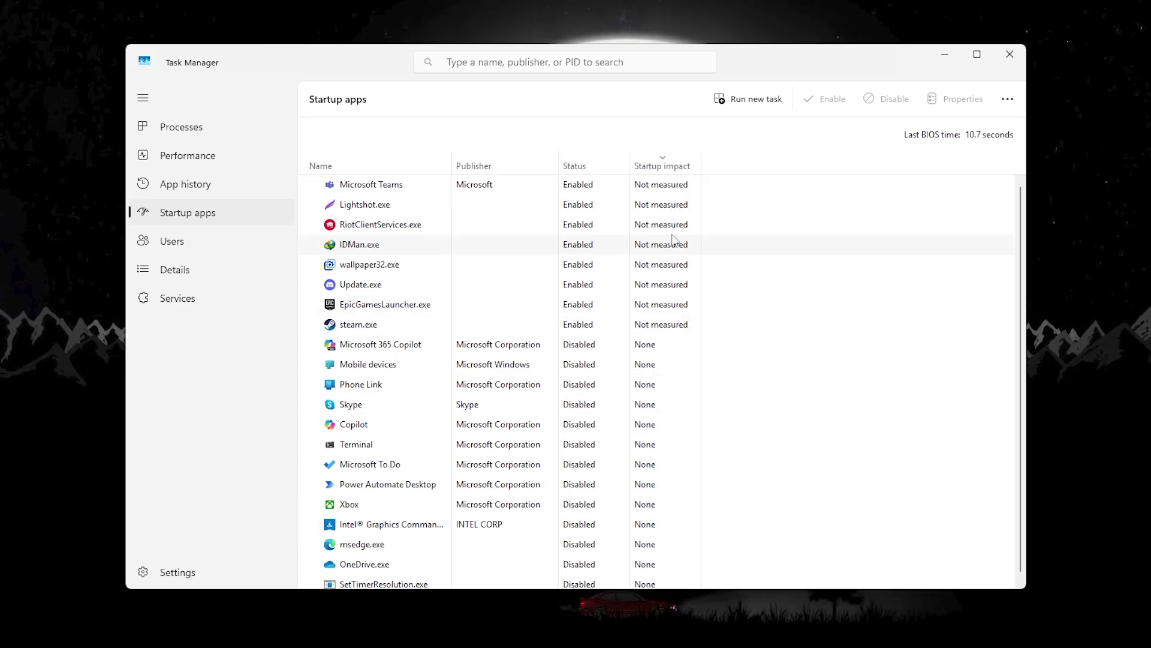
left_click(662, 164)
left_click(660, 165)
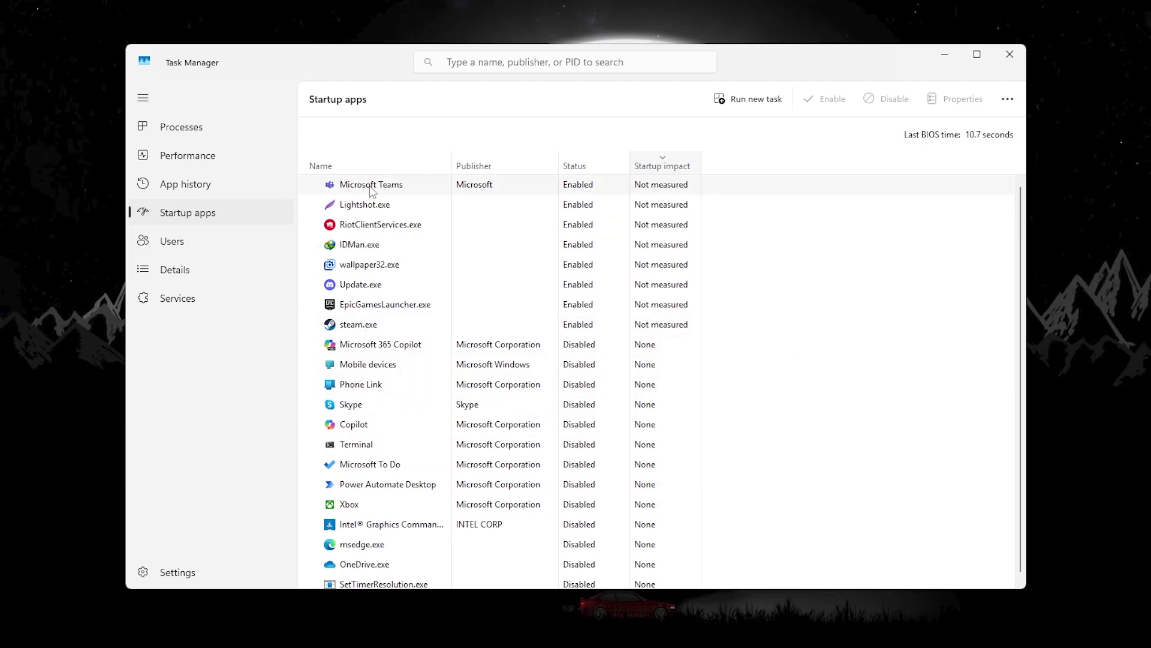
Step: Disable the Microsoft Teams entry in Task Manager's startup list
right_click(583, 185)
left_click(597, 191)
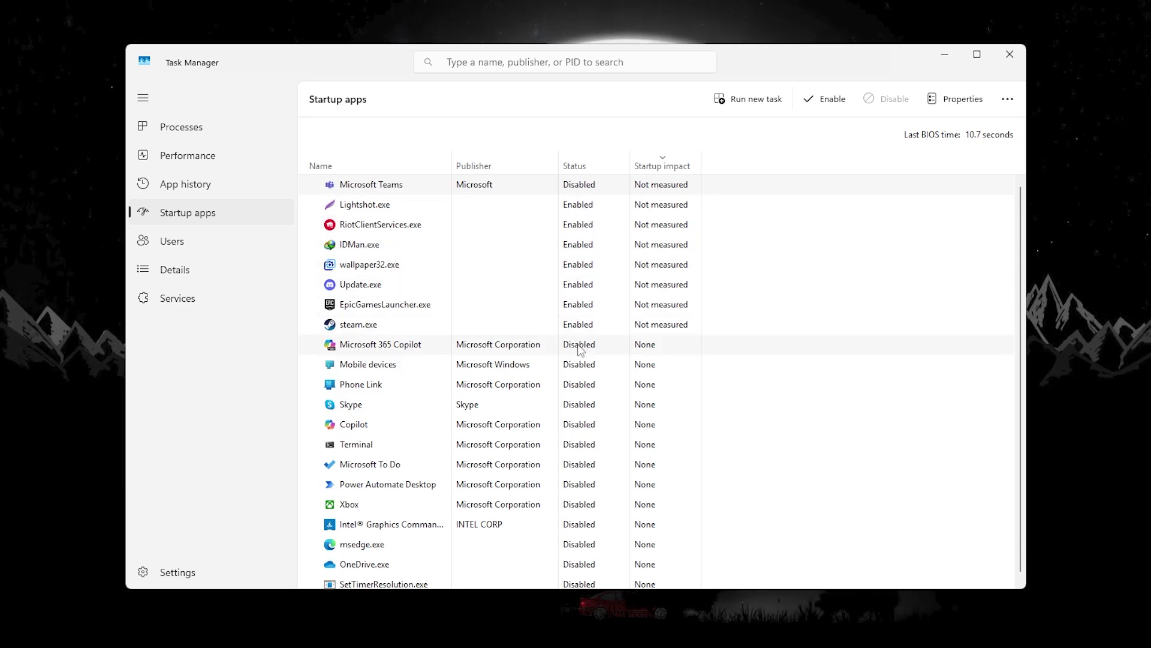
scroll(410, 403, "down", 1)
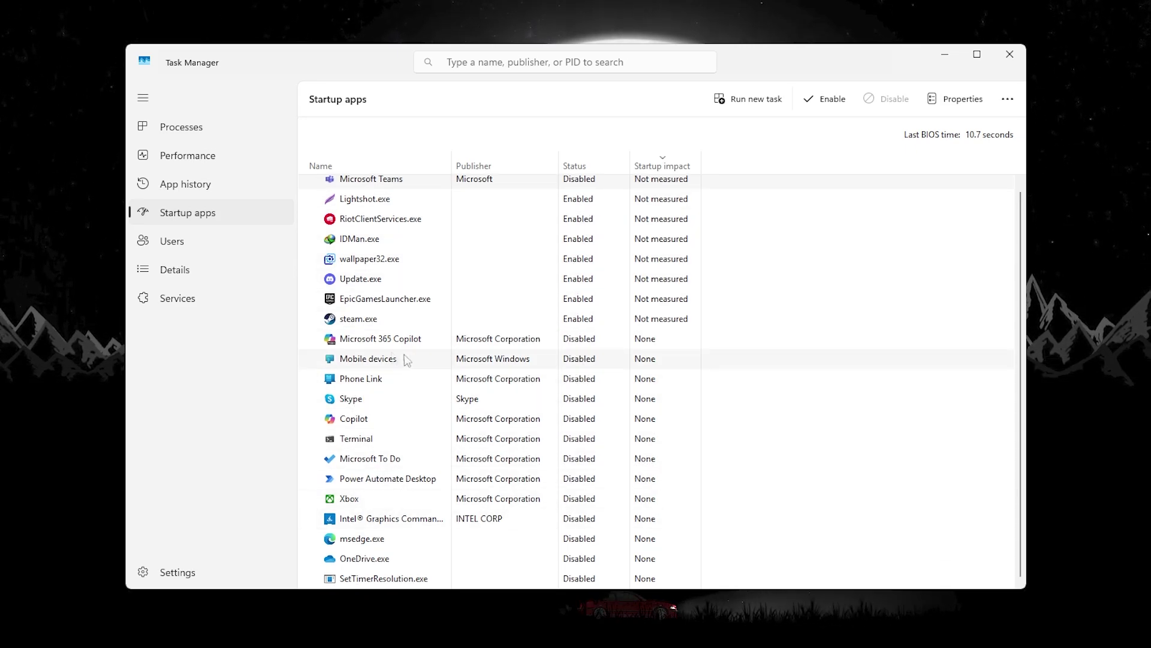